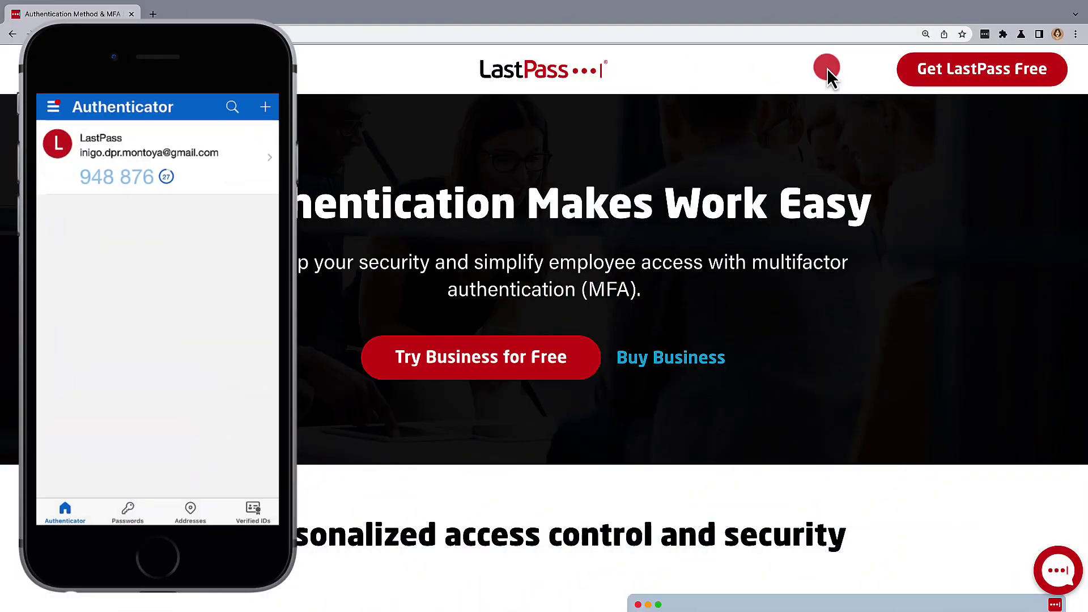
# Sign in to the LastPass extension using the master password and current Authenticator passcode.
pyautogui.click(985, 35)
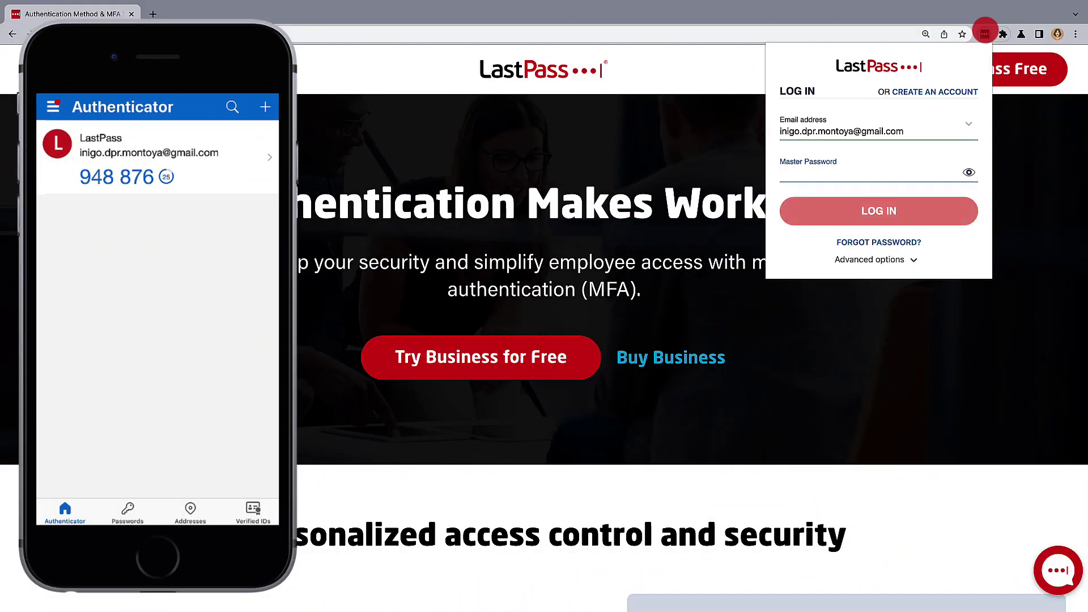
pyautogui.press('Return')
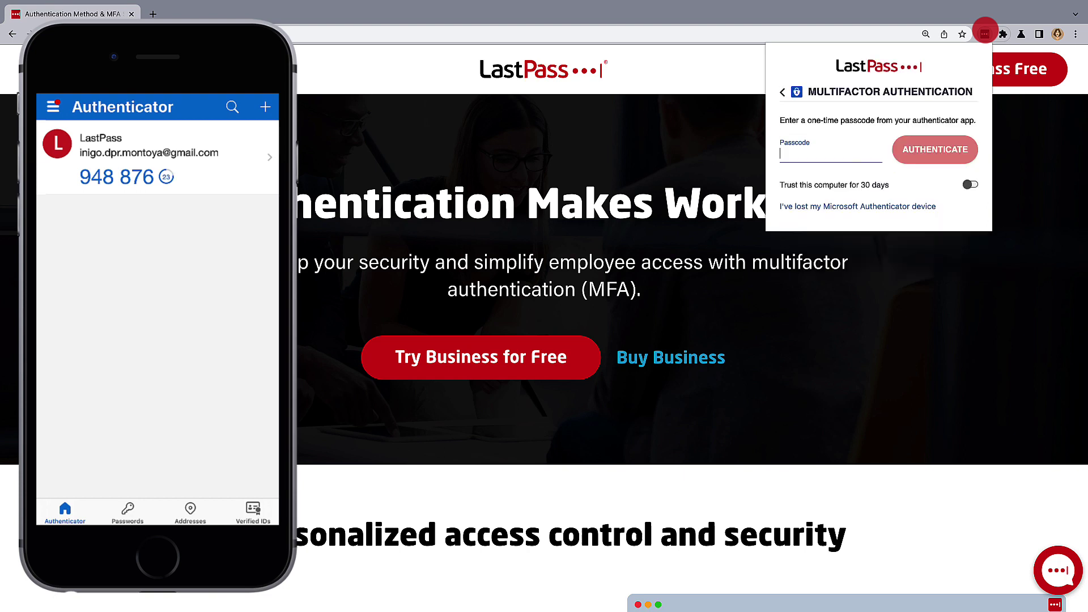
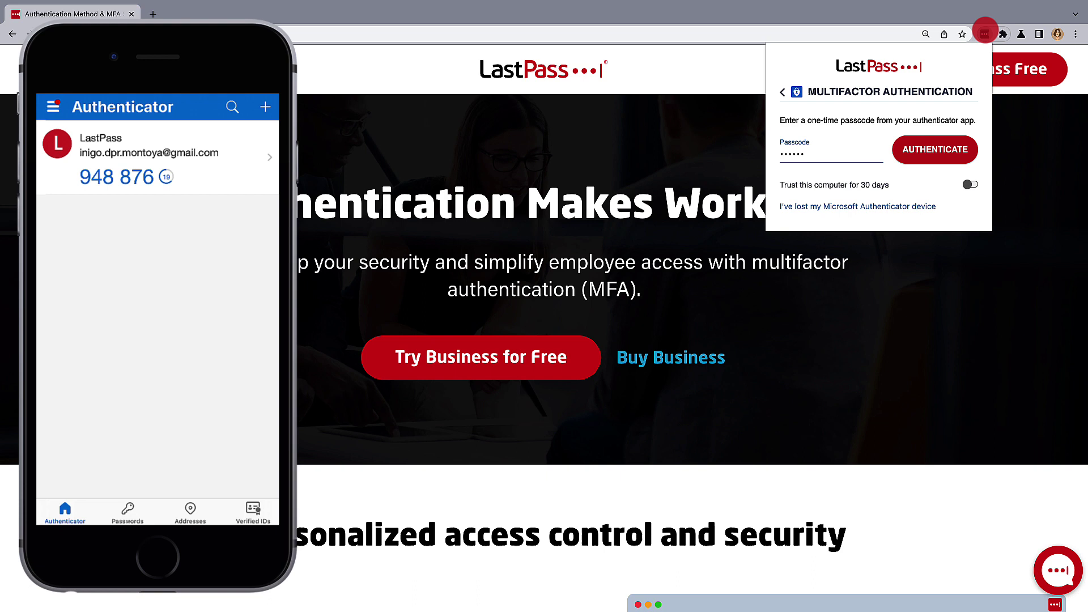
pyautogui.press('Return')
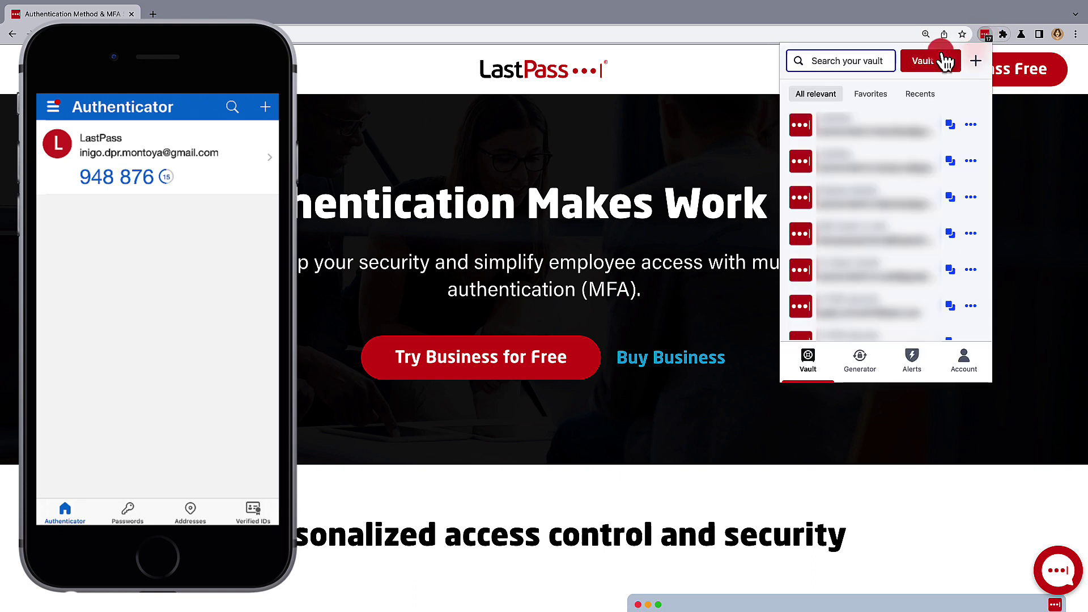
# Go from the vault to Account Settings and show the Multifactor Options list.
pyautogui.click(933, 61)
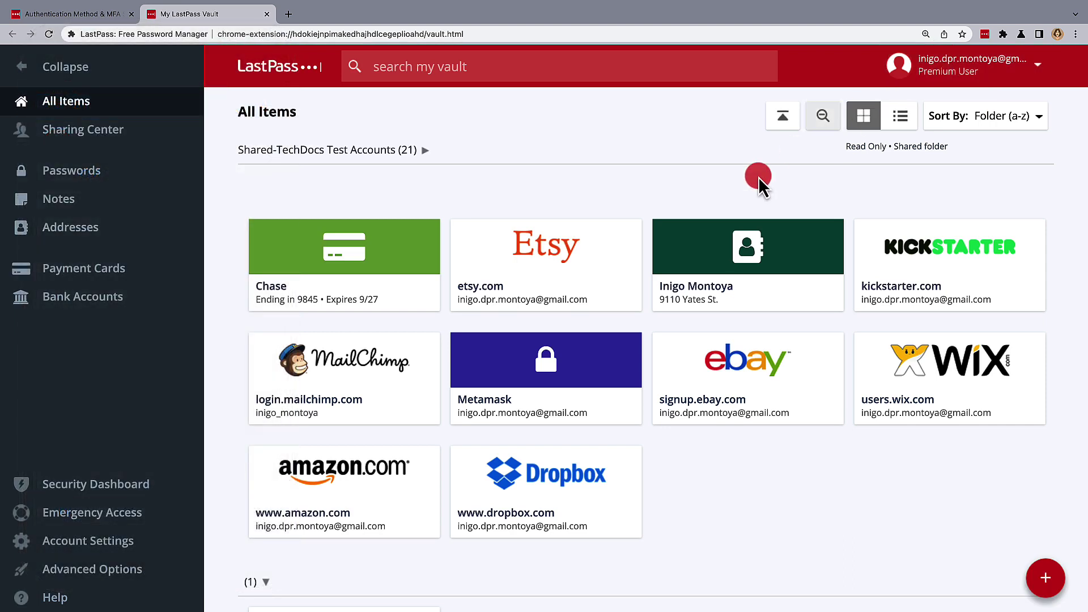
pyautogui.click(71, 530)
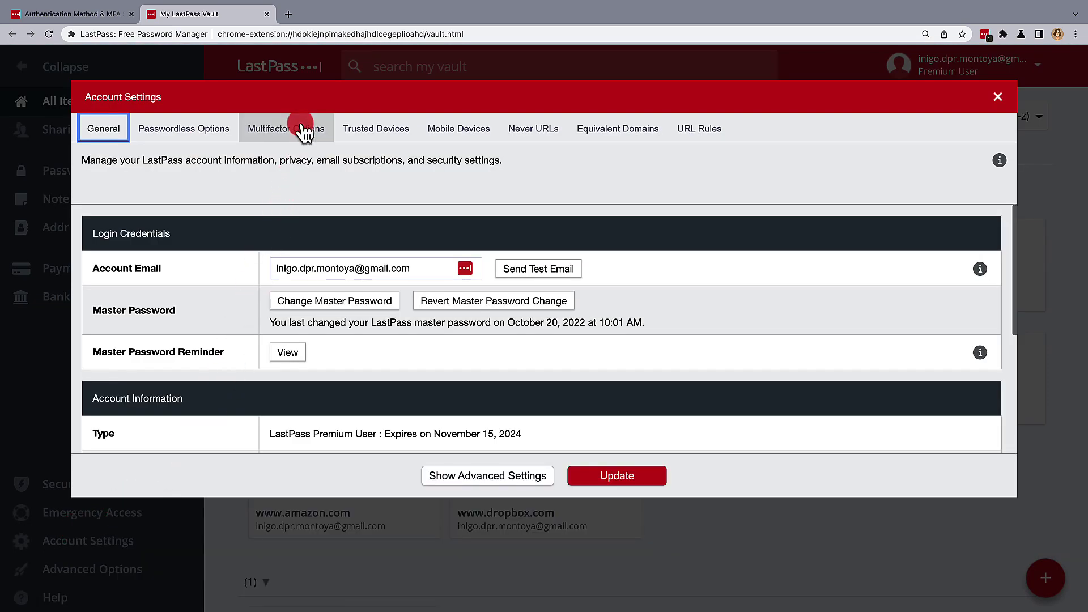
pyautogui.click(285, 128)
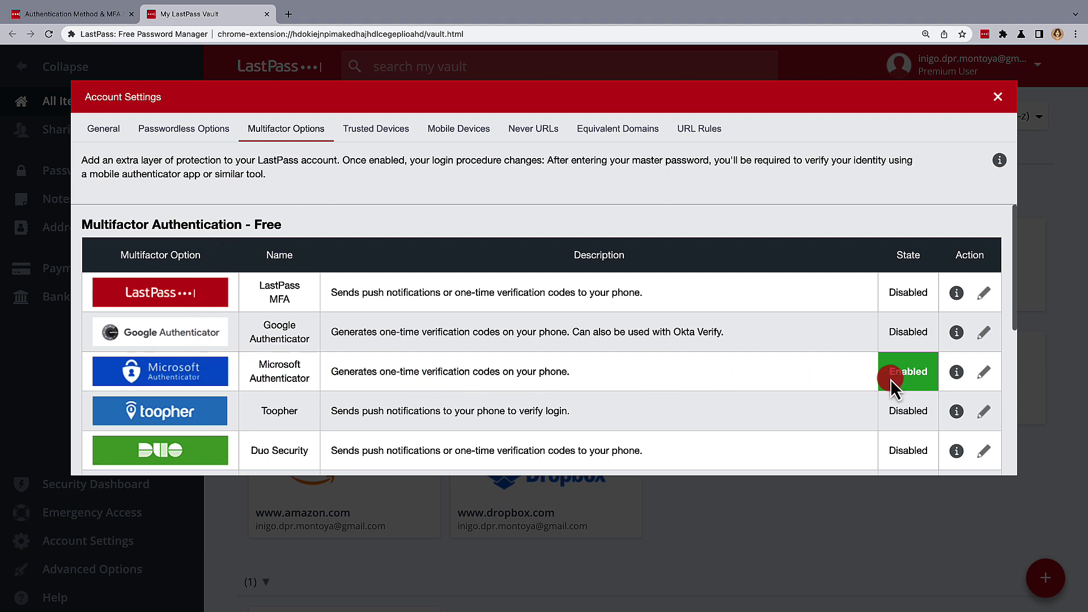
# Regenerate the Microsoft Authenticator key, confirming and re-entering the master password.
pyautogui.click(984, 372)
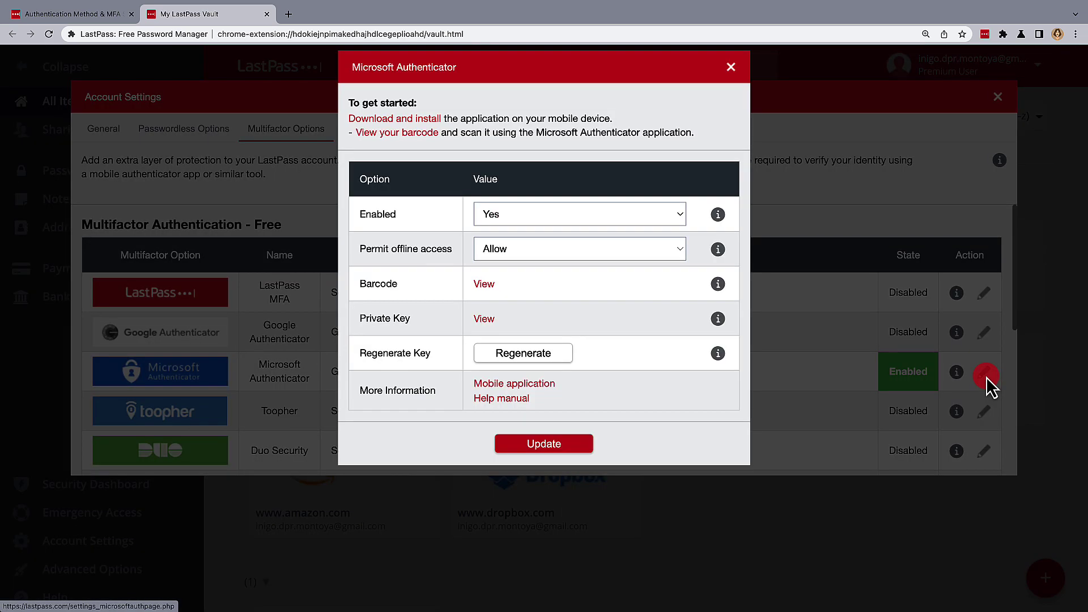
pyautogui.click(546, 353)
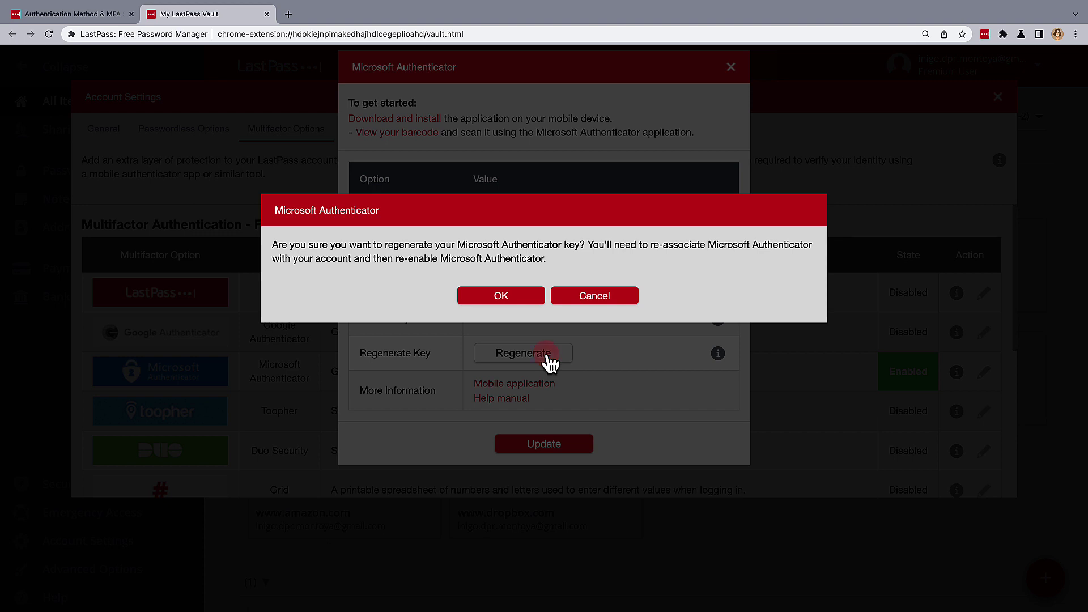
pyautogui.click(501, 297)
pyautogui.write('••••••••••••••••')
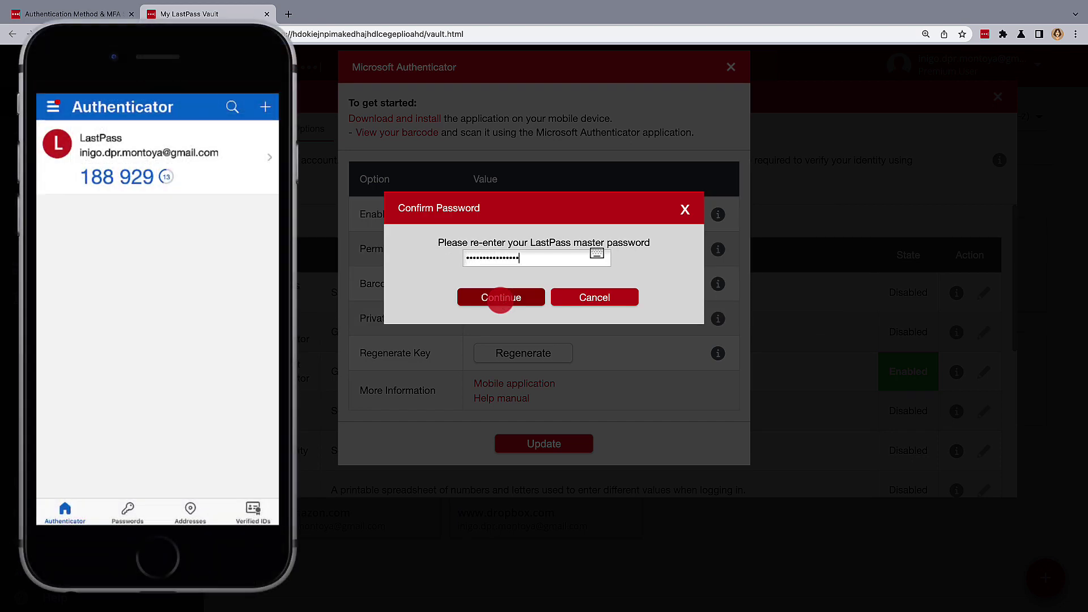
pyautogui.click(501, 298)
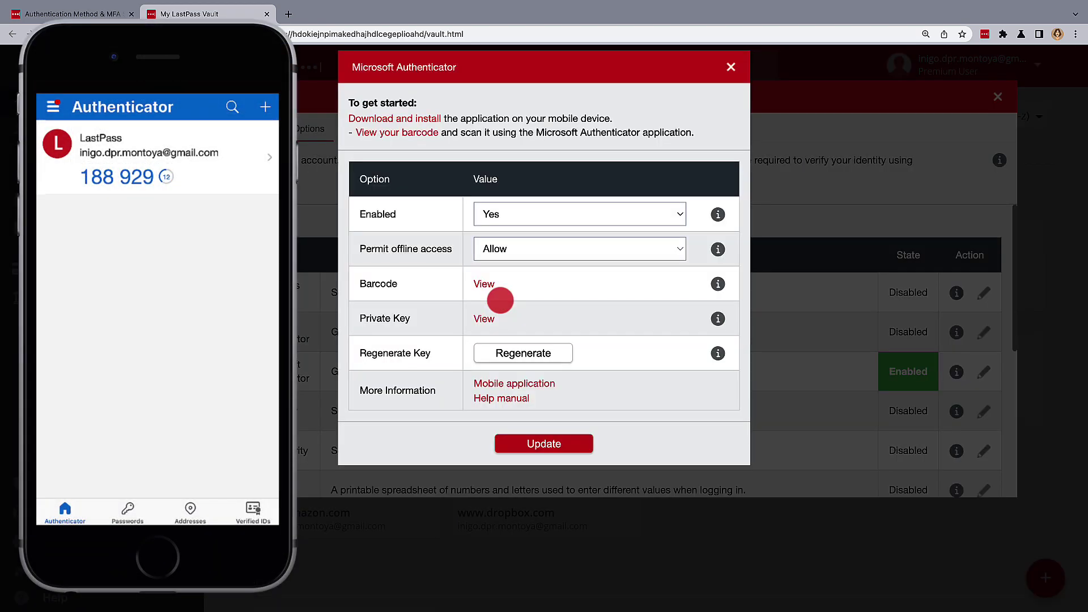
# Display the new Microsoft Authenticator QR barcode for scanning with the phone.
pyautogui.click(483, 284)
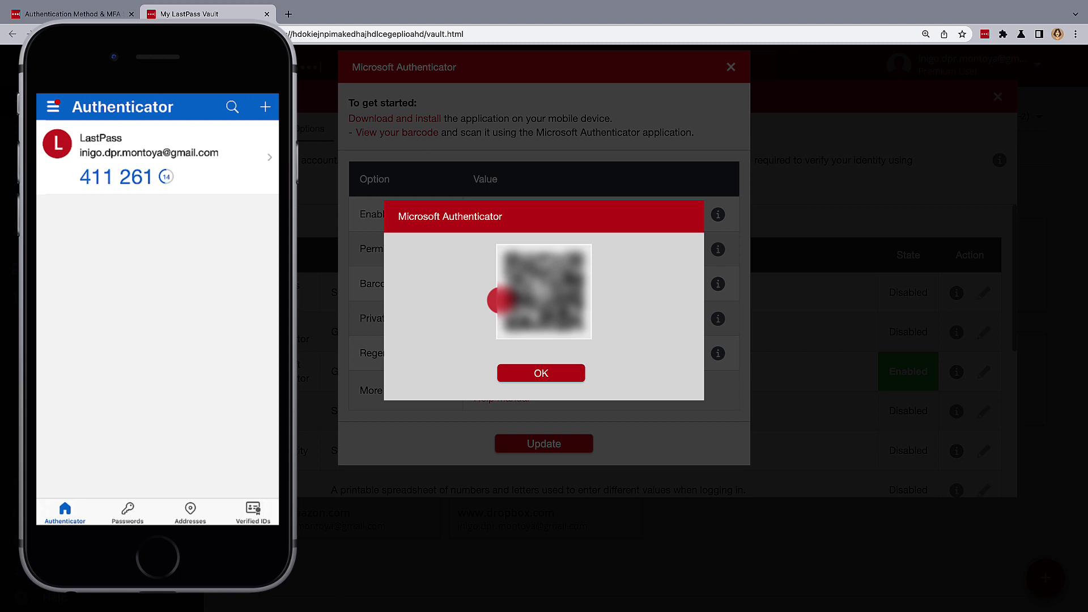
# Close the barcode, submit the phone's verification code, and acknowledge Settings updated.
pyautogui.click(520, 374)
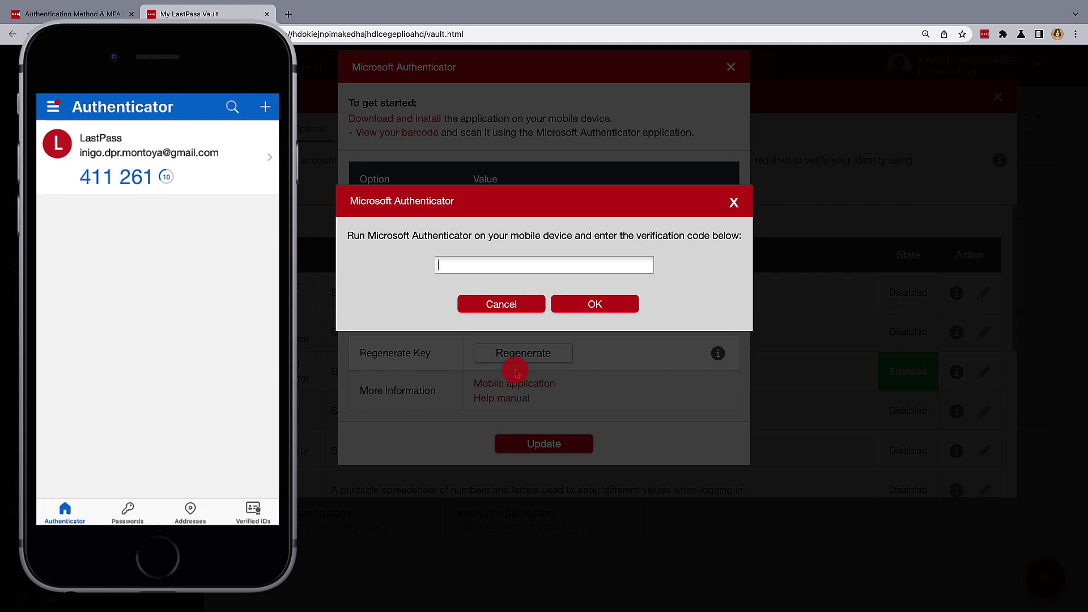
pyautogui.press('Return')
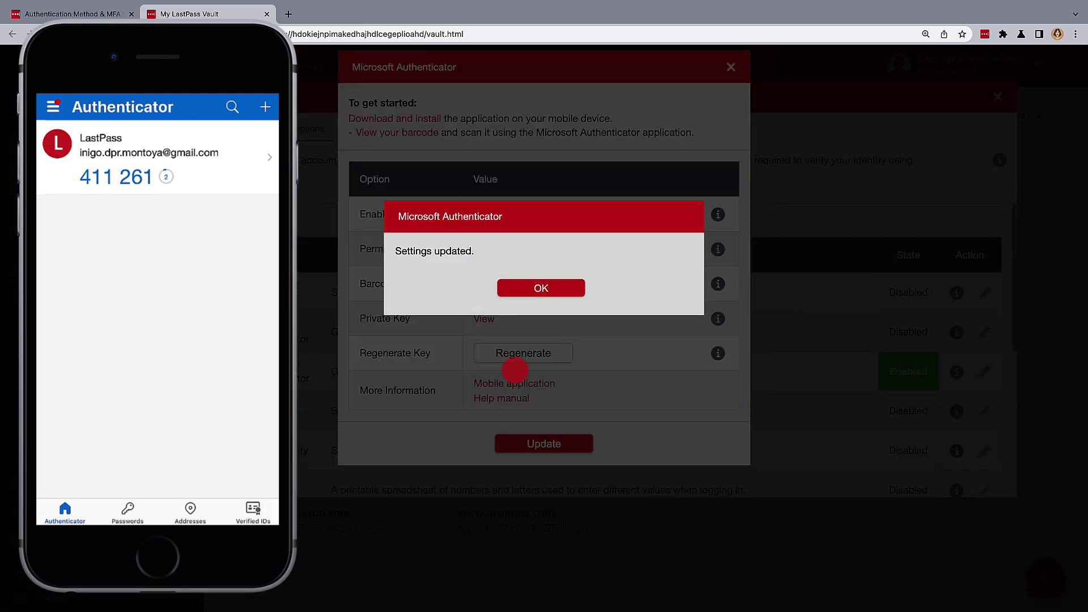
pyautogui.click(542, 290)
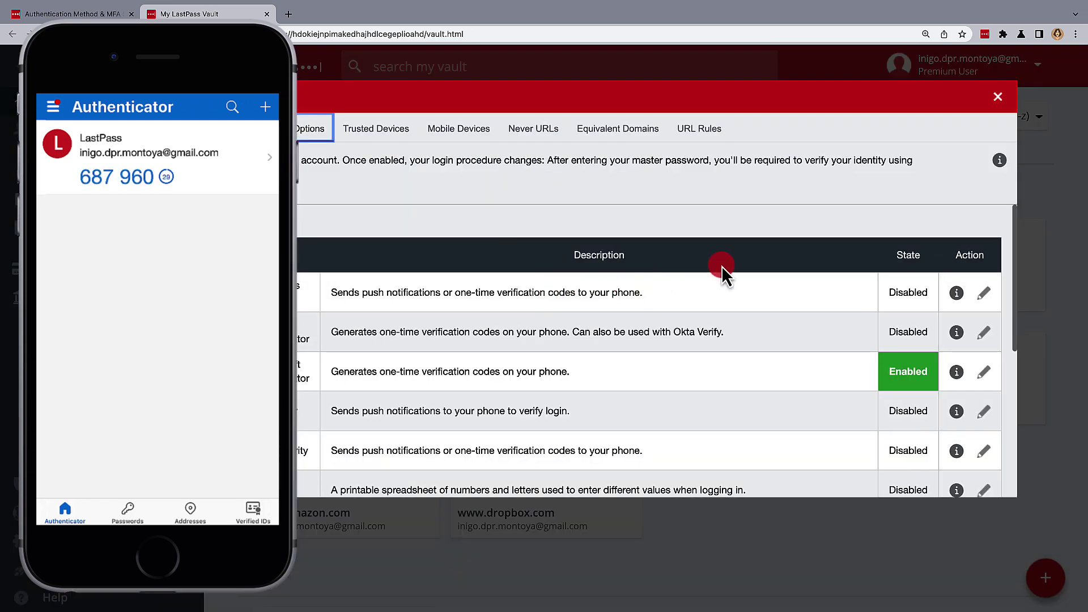
# Close account settings and log out of LastPass from the extension's Account menu.
pyautogui.click(1000, 102)
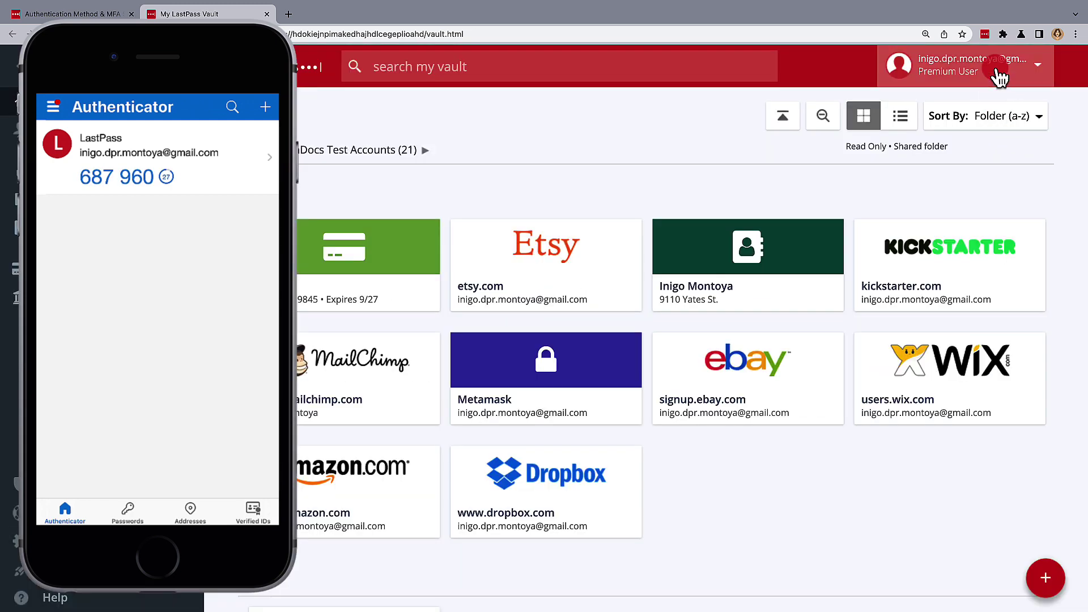
pyautogui.click(987, 34)
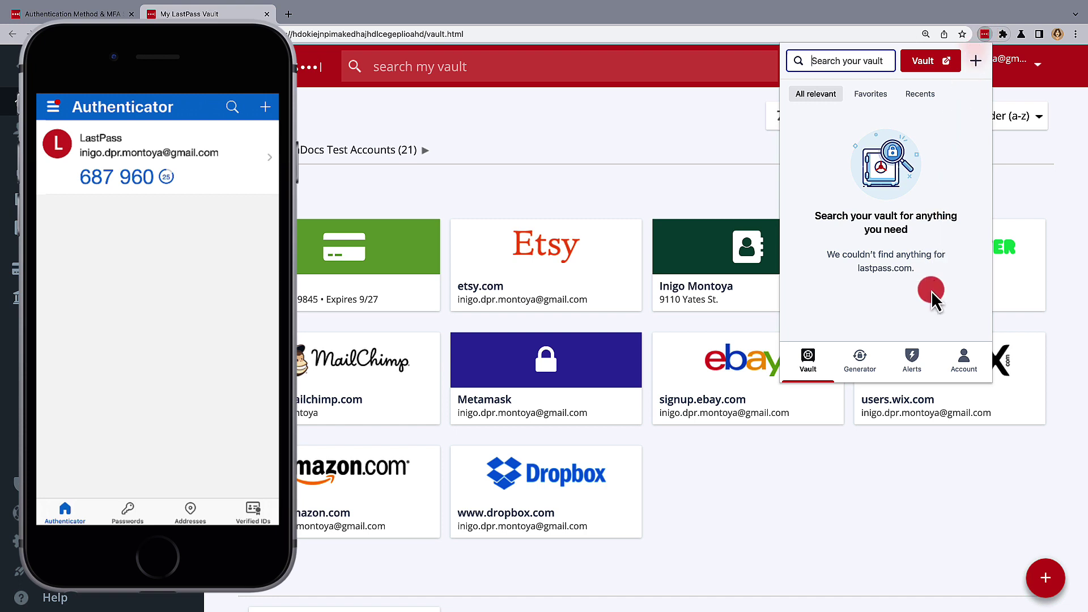
pyautogui.click(963, 361)
pyautogui.click(817, 245)
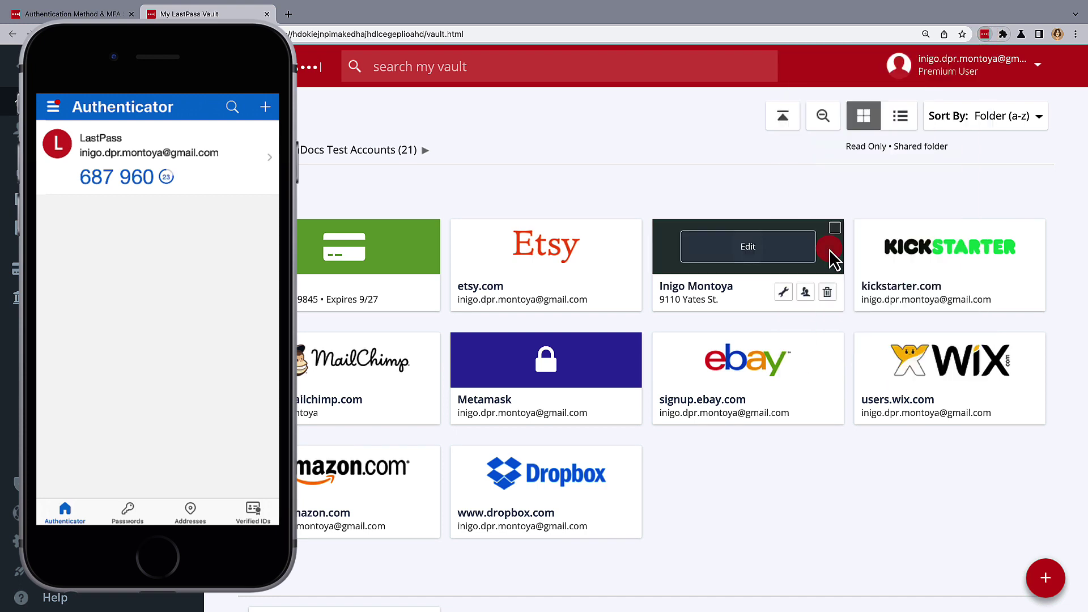
# Log back in with the master password and the new Authenticator passcode.
pyautogui.click(632, 254)
pyautogui.write('••••••••••••••')
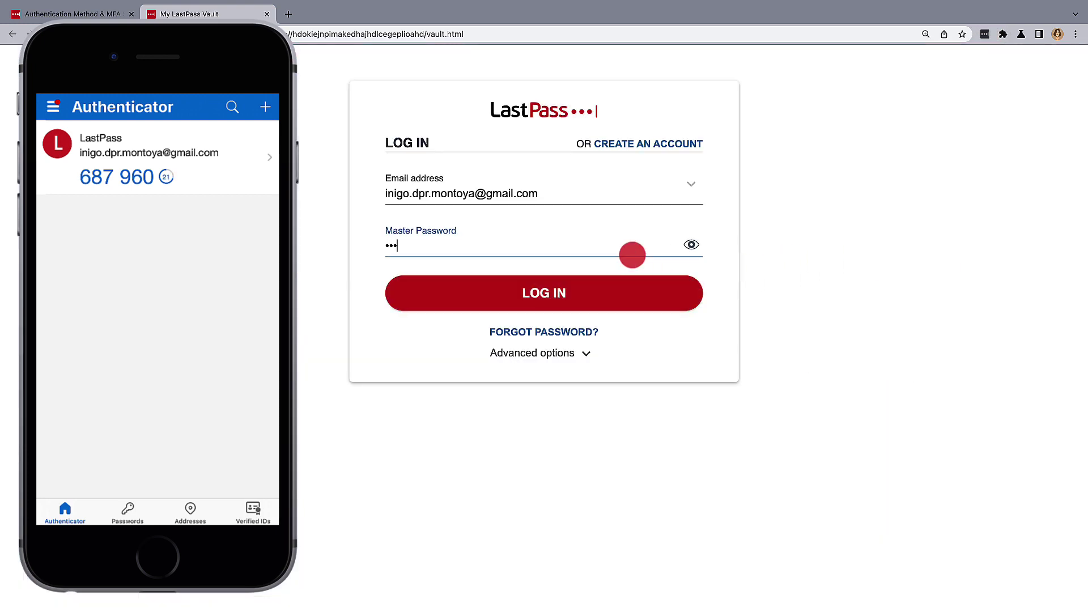
pyautogui.press('Return')
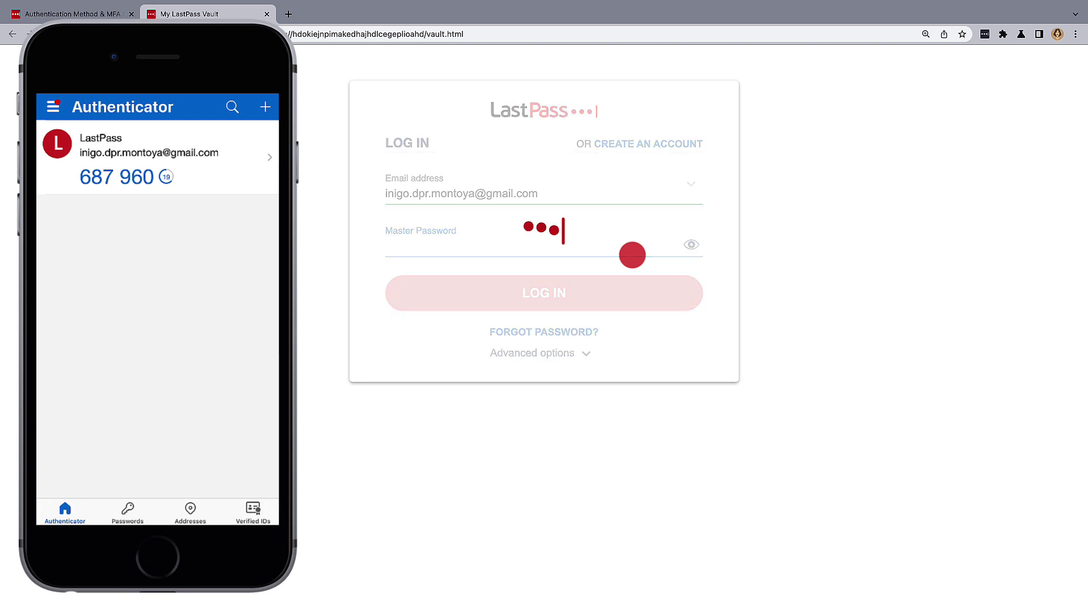
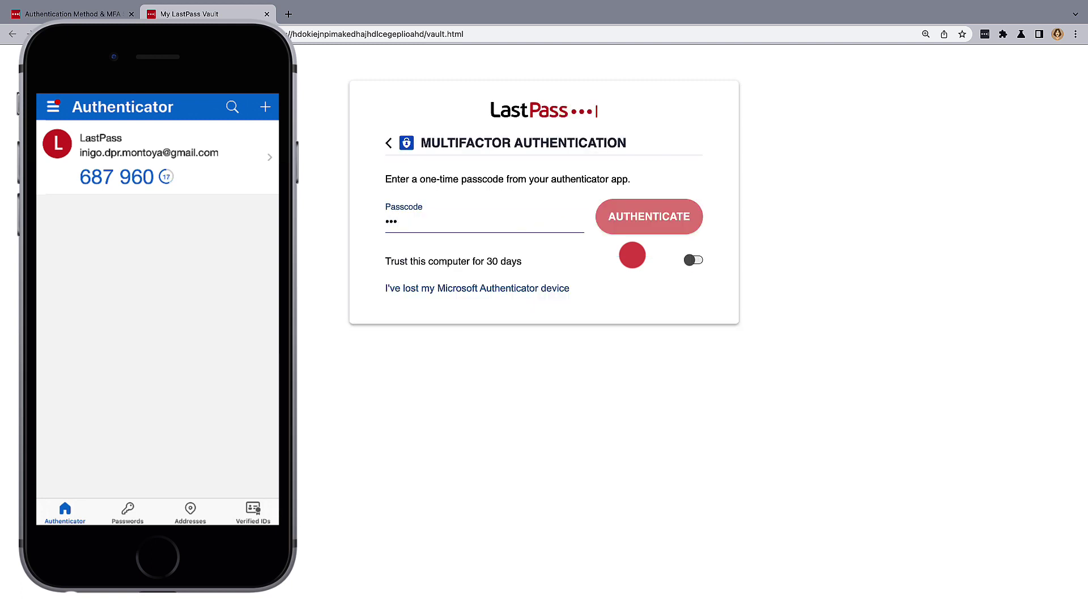
pyautogui.press('Return')
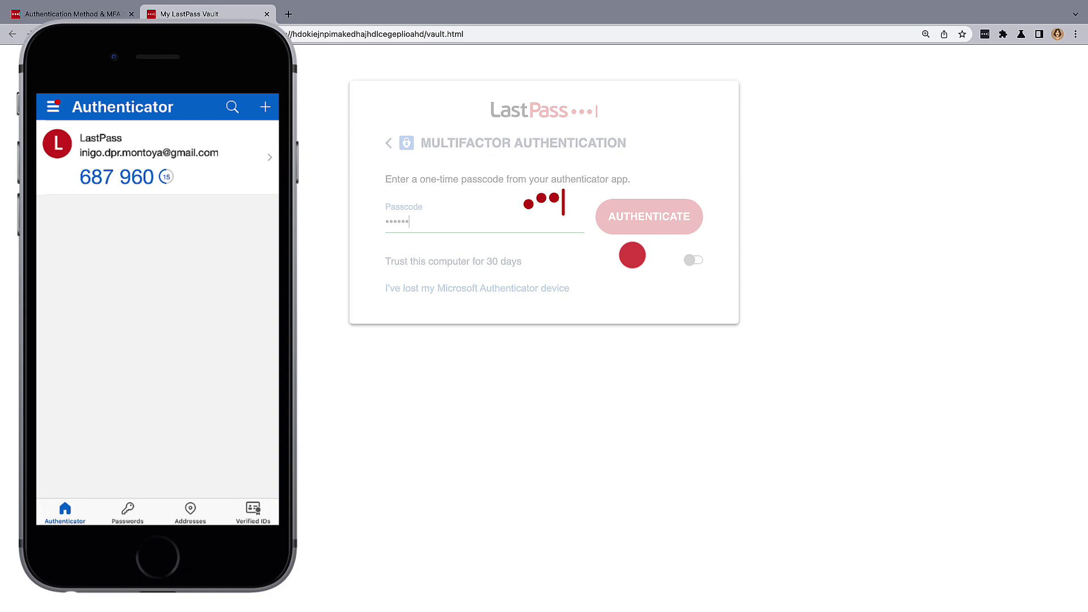